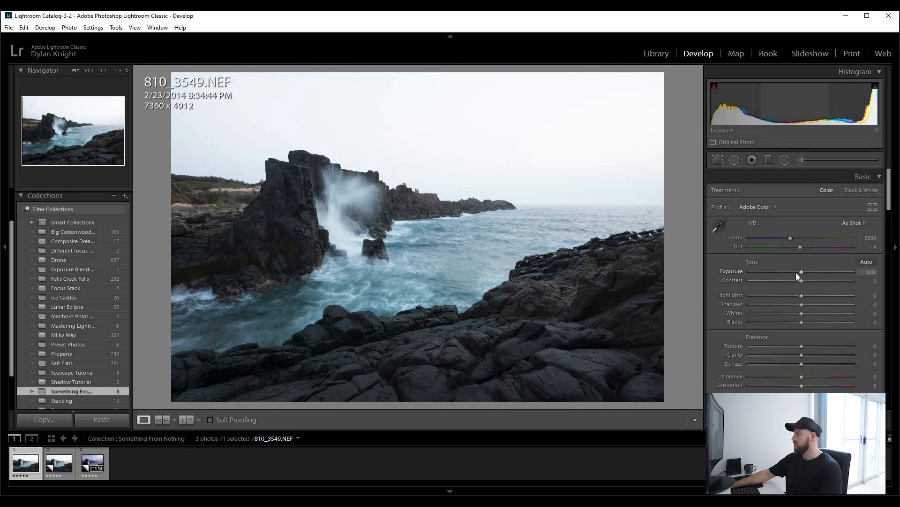
# Set the photo's Exposure to -0.79, Contrast to +16, Highlights to -60, Shadows to +34, Whites to +7 and Blacks to -14.
pyautogui.moveTo(801, 270); pyautogui.dragTo(792, 272)
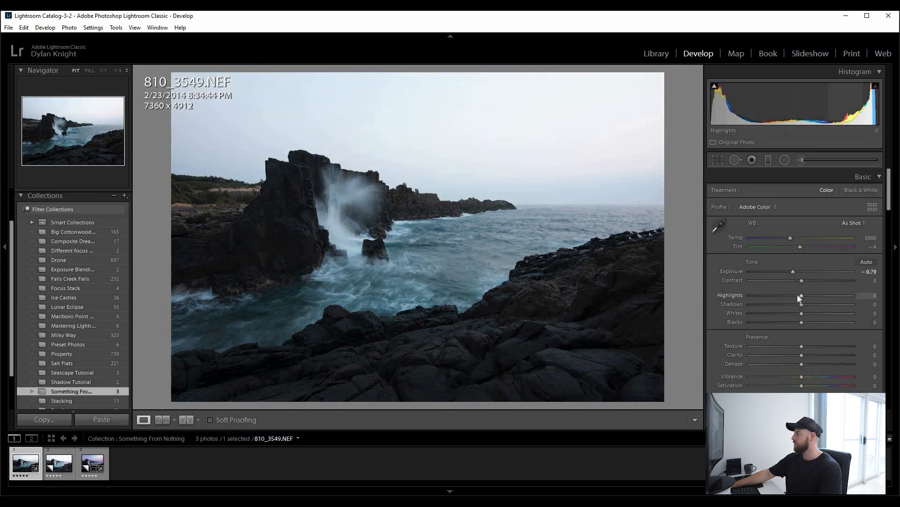
pyautogui.moveTo(801, 280); pyautogui.dragTo(767, 297)
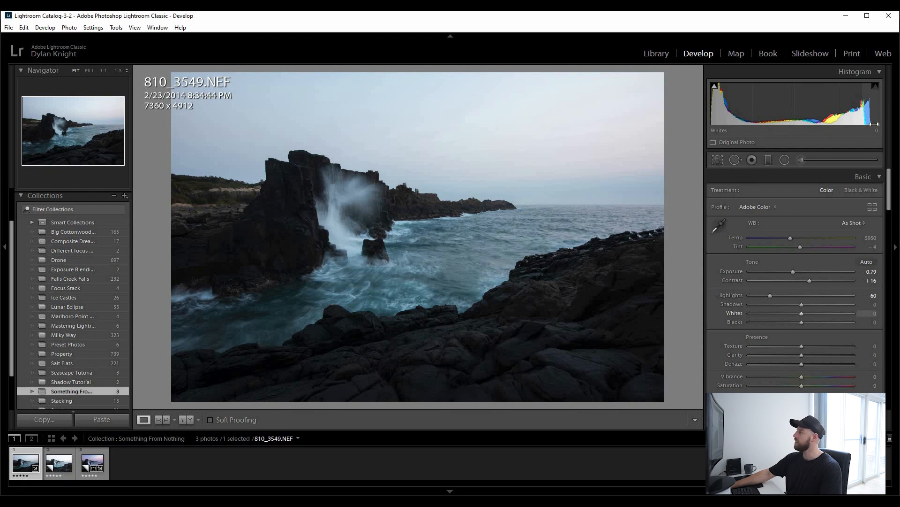
pyautogui.moveTo(806, 304); pyautogui.dragTo(795, 322)
pyautogui.click(805, 313)
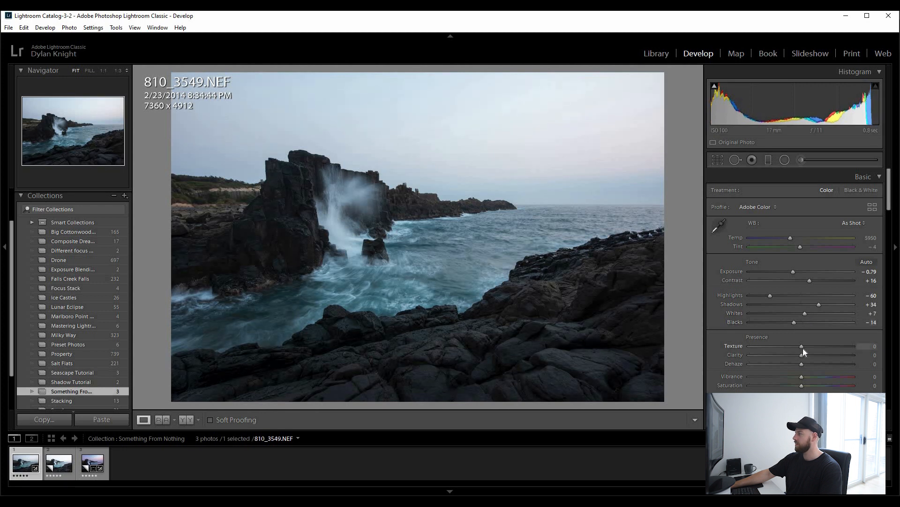
# Set the photo's Clarity to +11, Dehaze to +33, Vibrance to +8 and Saturation to +21.
pyautogui.moveTo(804, 355); pyautogui.dragTo(818, 364)
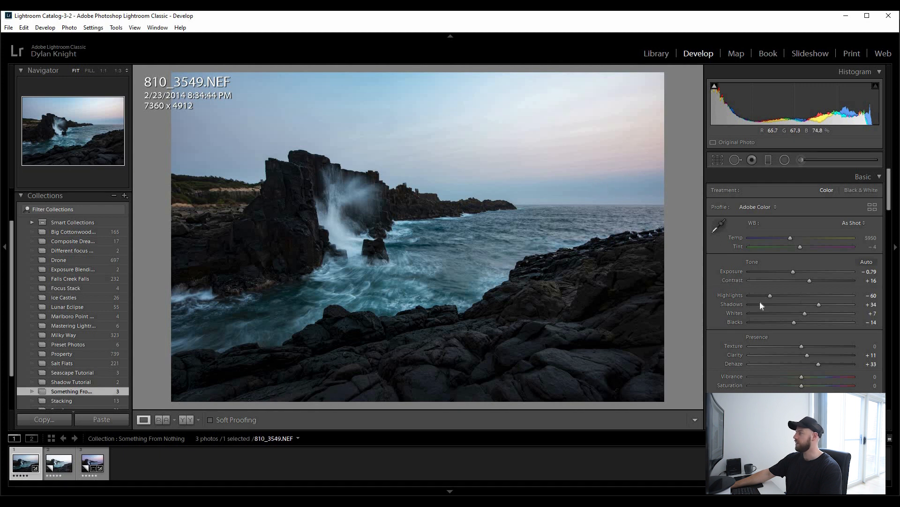
pyautogui.moveTo(801, 377); pyautogui.dragTo(814, 384)
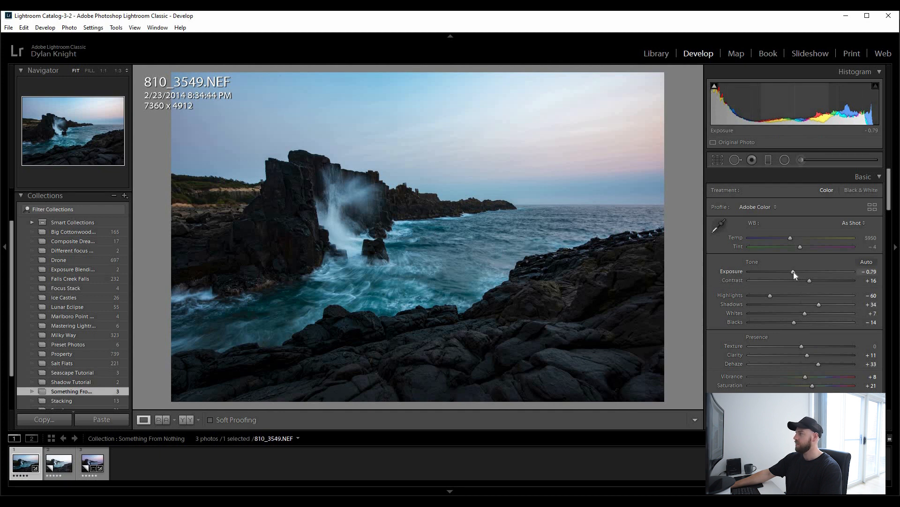
# Refine the tone by setting Exposure to -0.84, Shadows to +46 and Contrast to +10.
pyautogui.moveTo(795, 275); pyautogui.dragTo(792, 274)
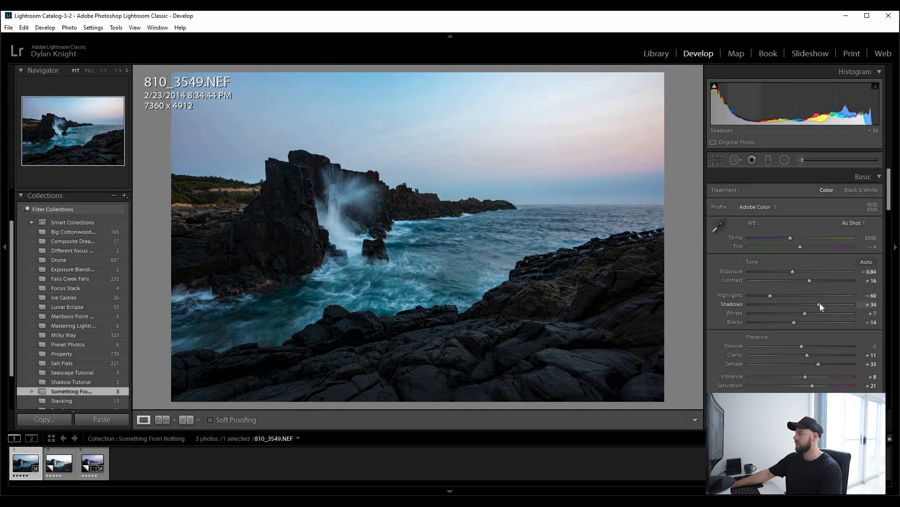
pyautogui.moveTo(822, 305); pyautogui.dragTo(806, 280)
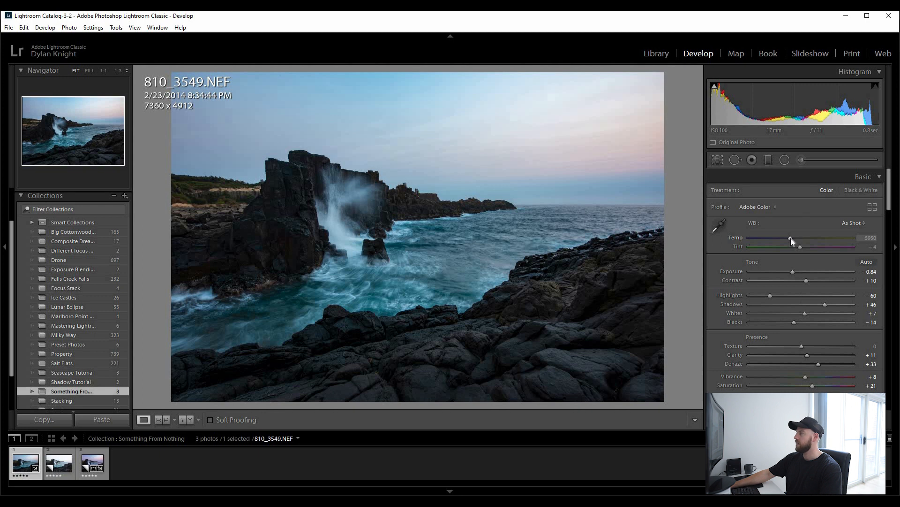
# Warm the white balance to Temp 6887 and Tint +13, and raise Vibrance to +13 and Saturation to +34.
pyautogui.moveTo(791, 238); pyautogui.dragTo(798, 235)
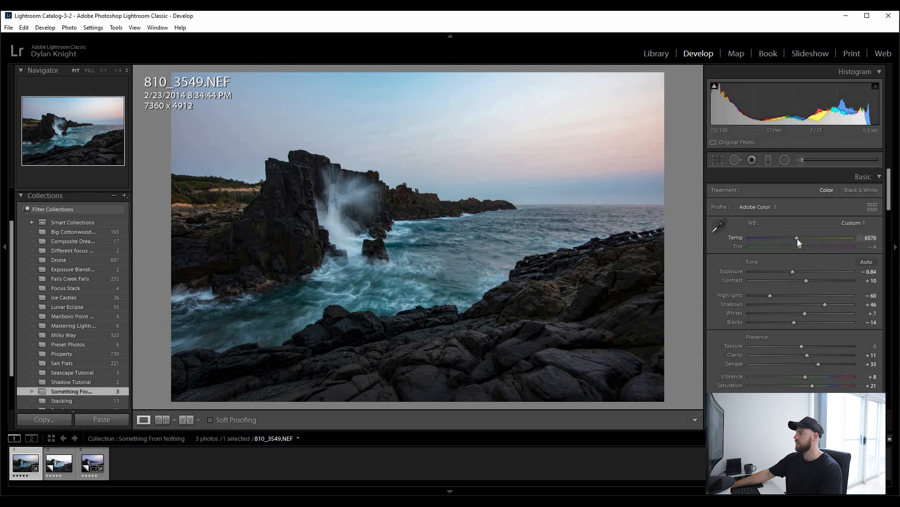
pyautogui.moveTo(797, 238); pyautogui.dragTo(809, 248)
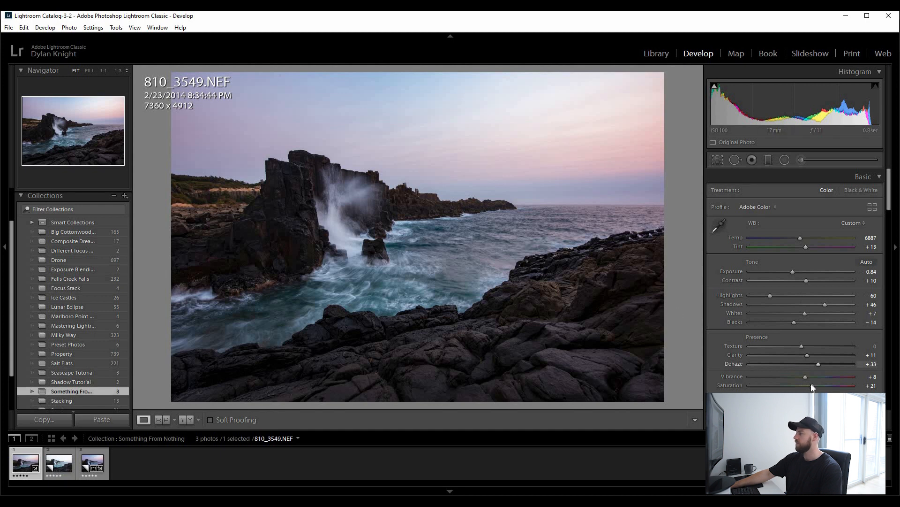
pyautogui.moveTo(815, 384); pyautogui.dragTo(809, 376)
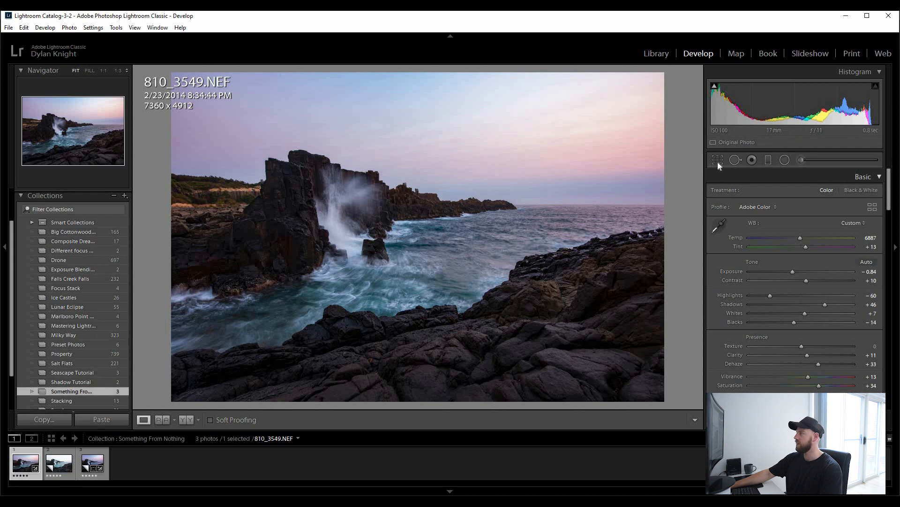
# Enable Remove Chromatic Aberration and Profile Corrections for the lens.
pyautogui.scroll(-5, 779, 319)
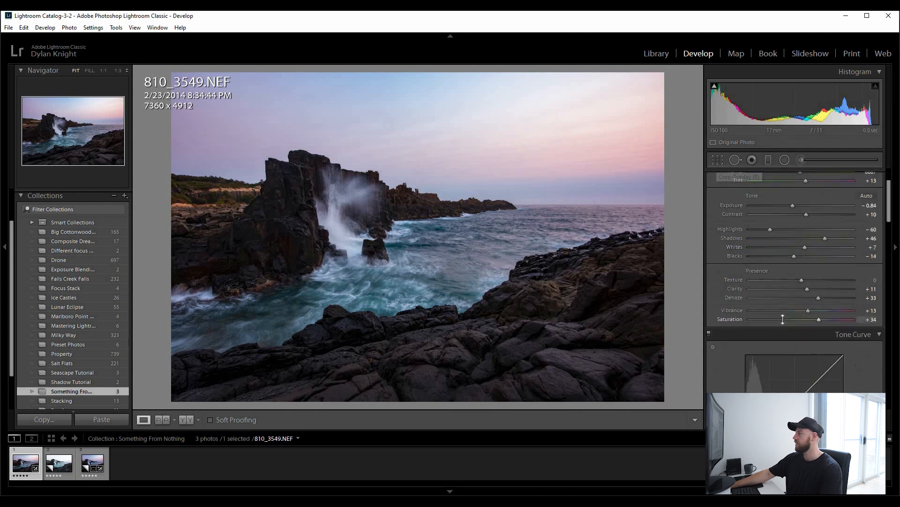
pyautogui.scroll(-15, 814, 323)
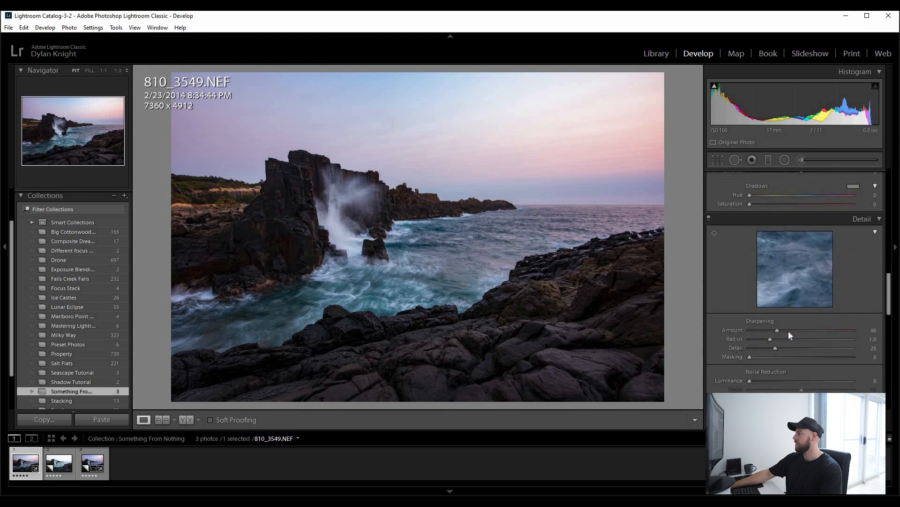
pyautogui.click(743, 342)
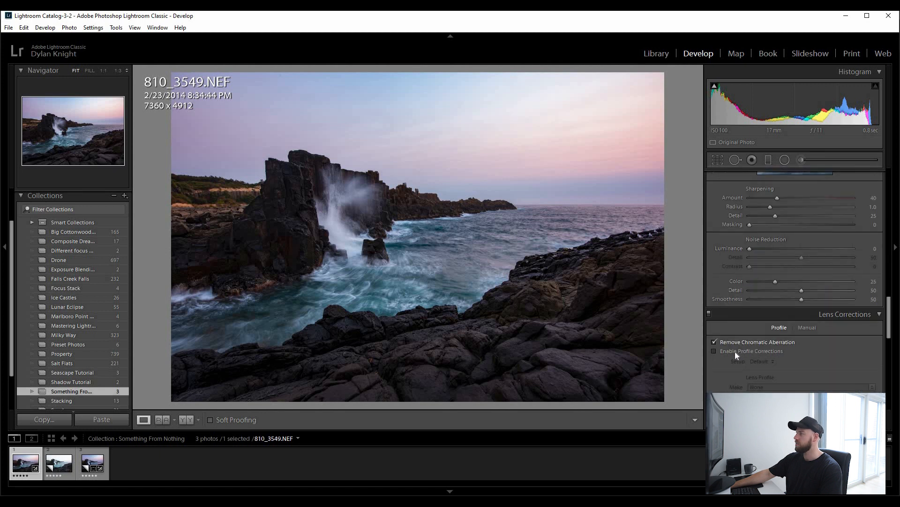
pyautogui.click(736, 351)
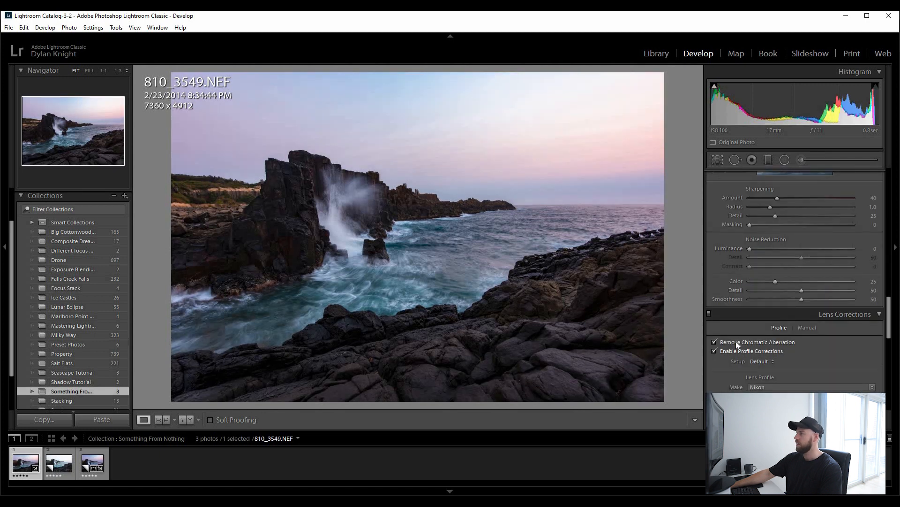
# Straighten the photo by 0.10 degrees and crop it to 4 x 5 / 8 x 10, shifting the image slightly right within the frame.
pyautogui.scroll(-6, 878, 368)
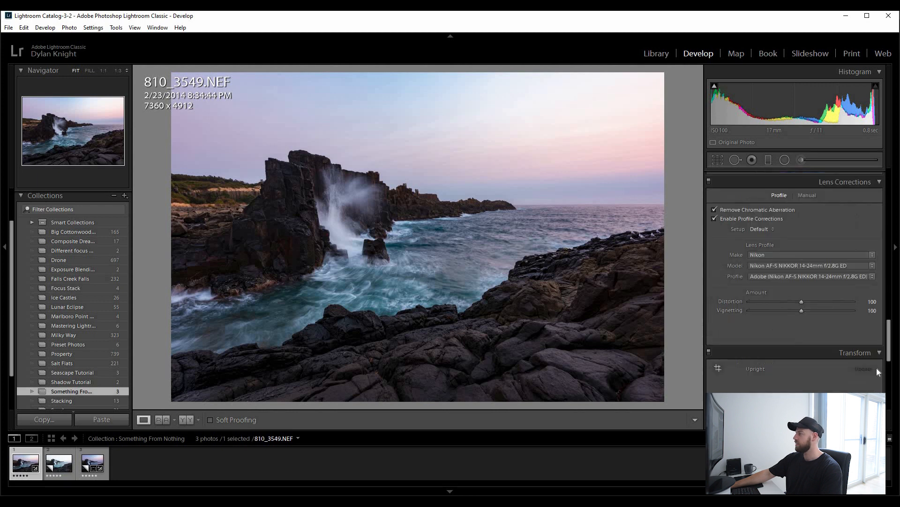
pyautogui.scroll(-3, 854, 335)
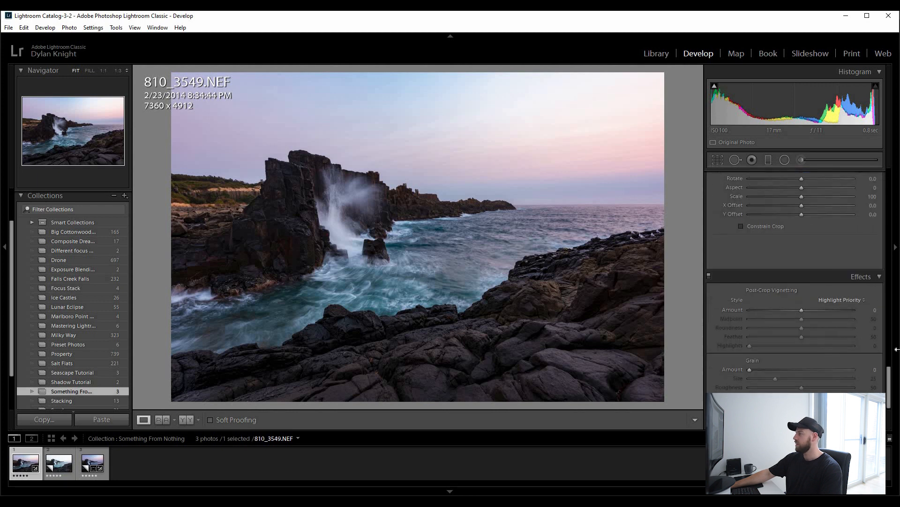
pyautogui.scroll(15, 878, 201)
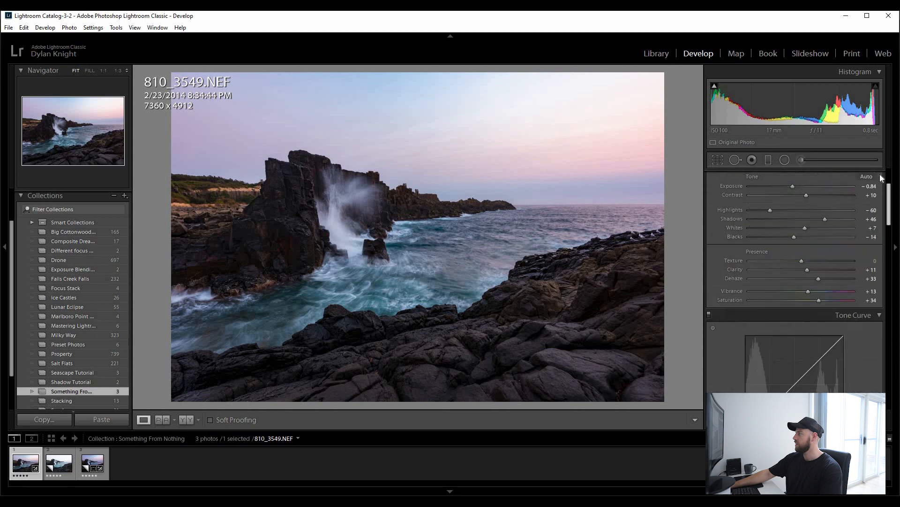
pyautogui.press('r')
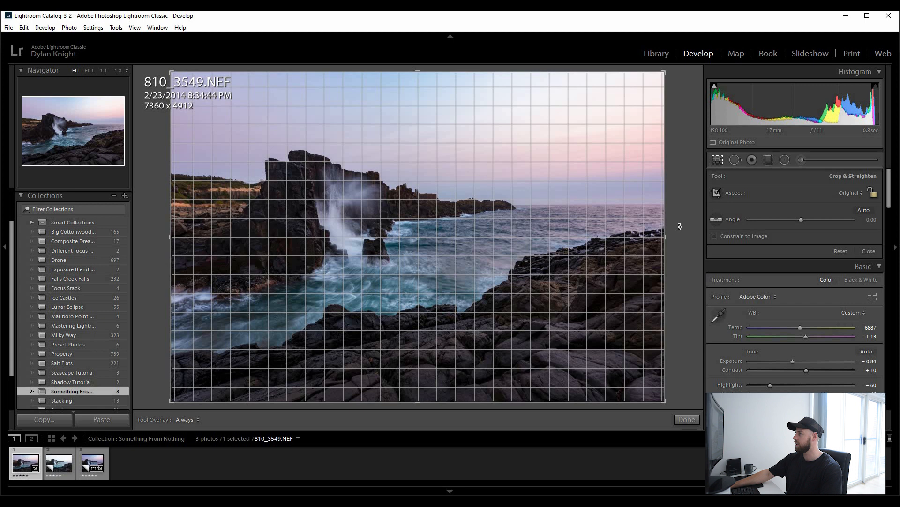
pyautogui.moveTo(679, 227); pyautogui.dragTo(679, 228)
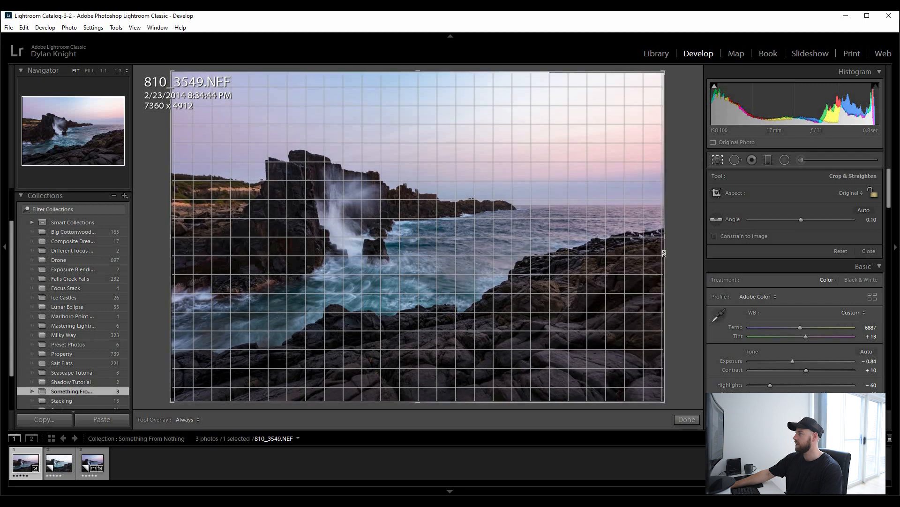
pyautogui.click(849, 192)
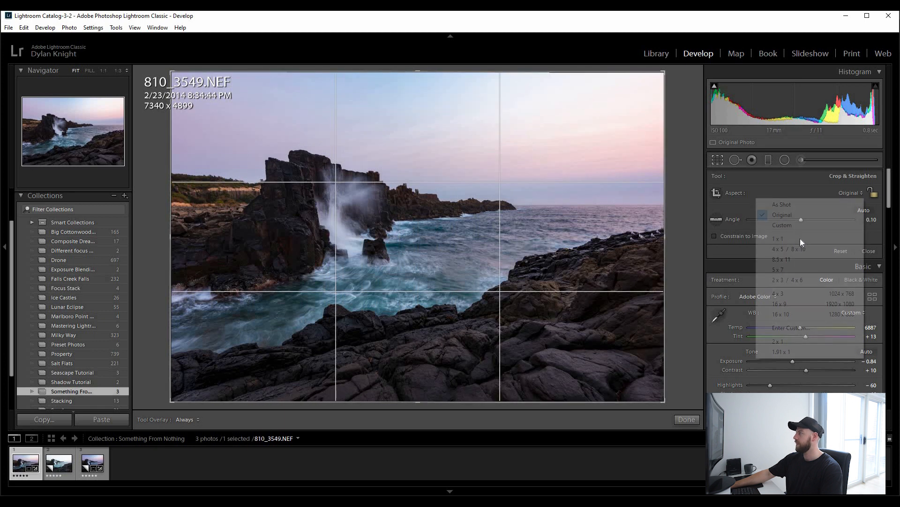
pyautogui.click(798, 249)
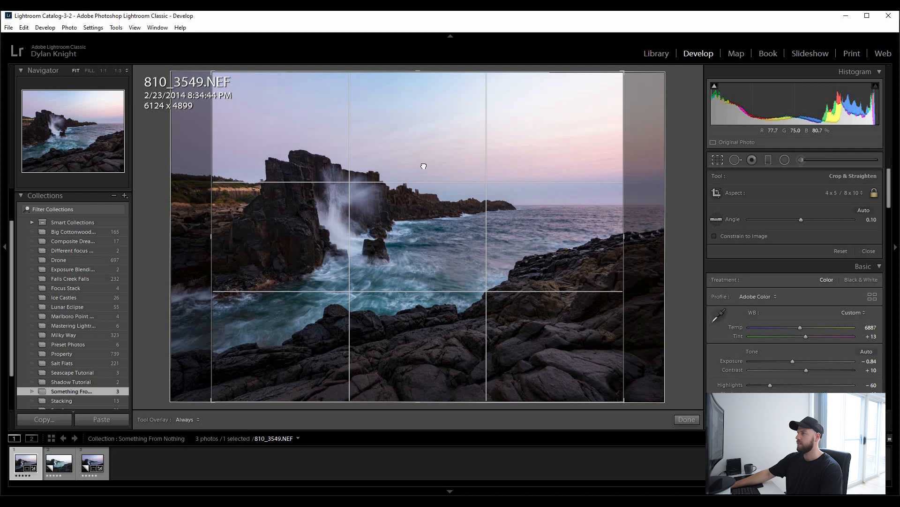
pyautogui.moveTo(430, 166); pyautogui.dragTo(437, 167)
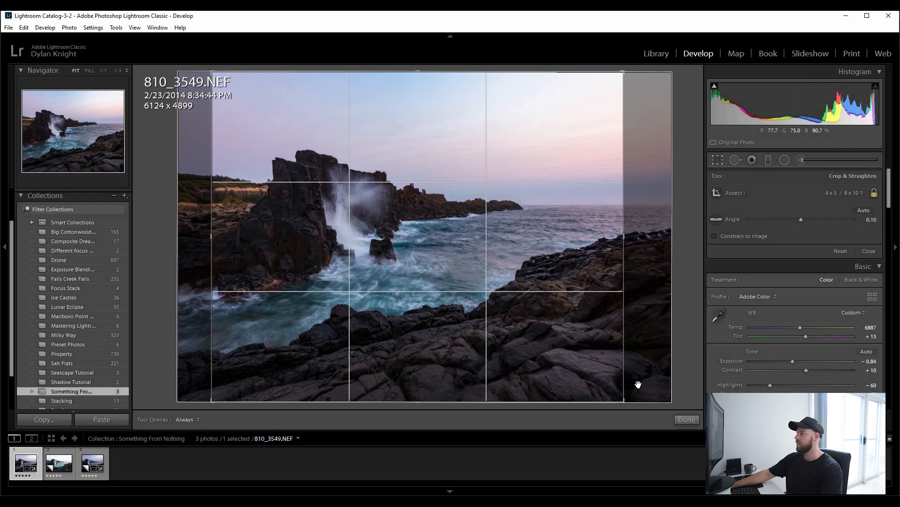
pyautogui.click(688, 420)
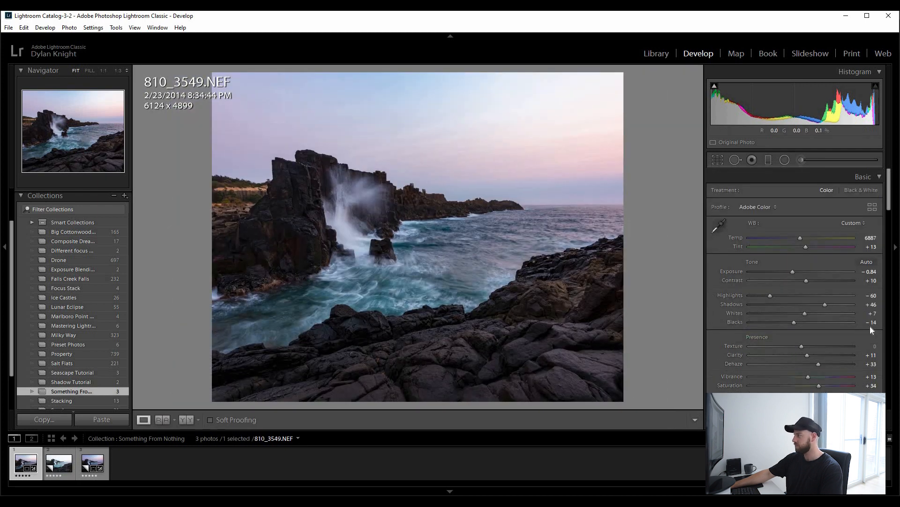
# Add a post-crop vignette with Amount -25, Midpoint 40 and Feather 80.
pyautogui.scroll(-10, 826, 314)
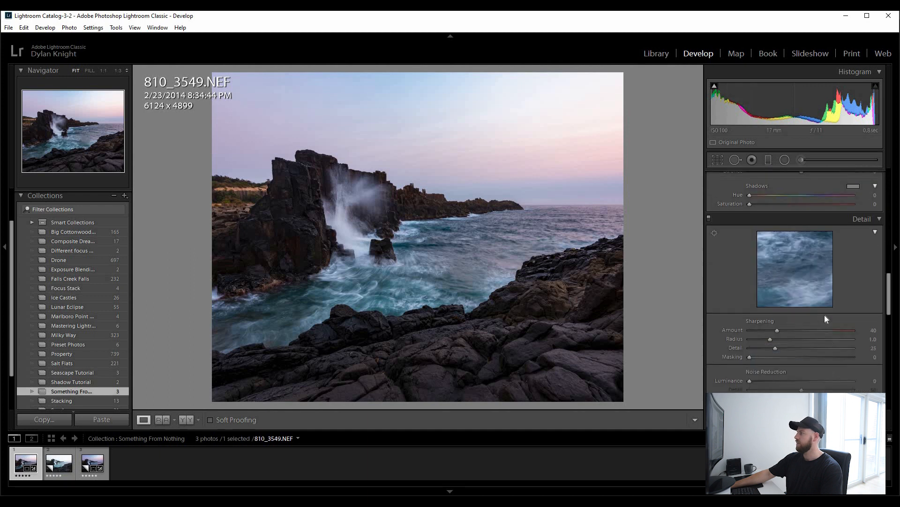
pyautogui.scroll(-3, 821, 311)
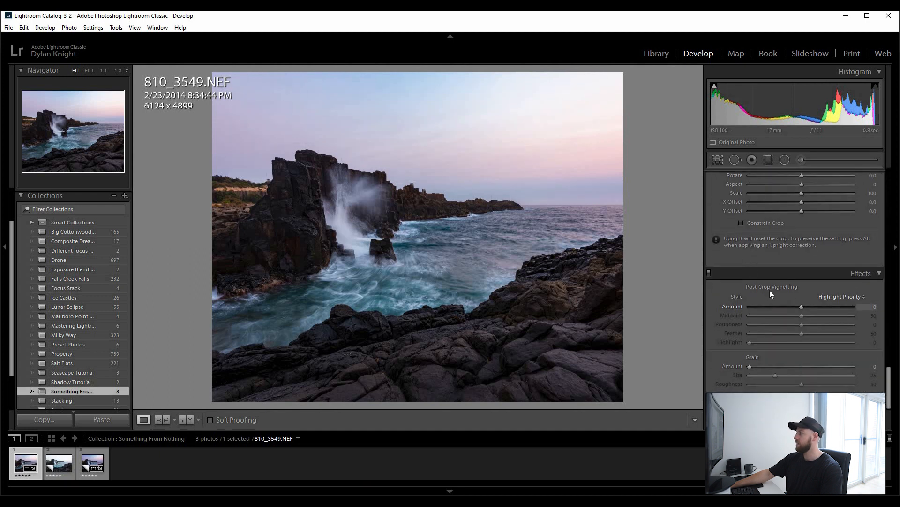
pyautogui.scroll(5, 773, 298)
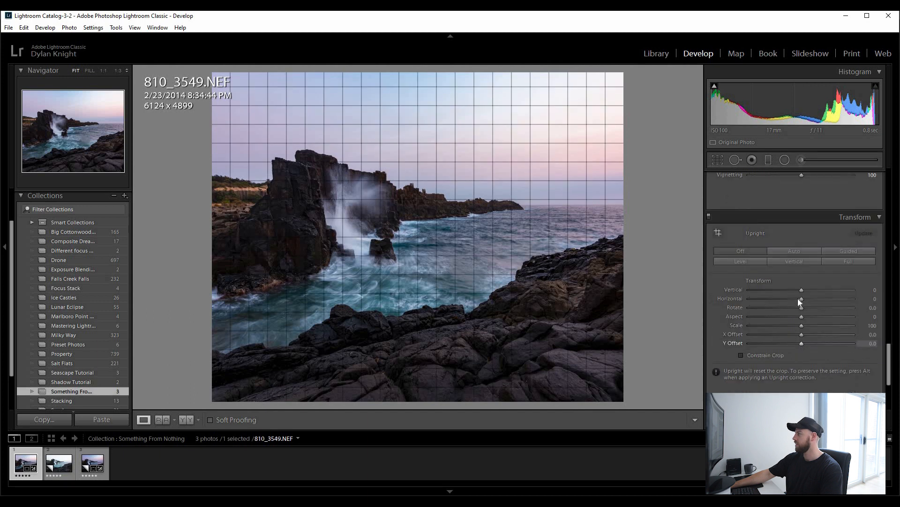
pyautogui.scroll(-7, 809, 333)
pyautogui.moveTo(801, 308); pyautogui.dragTo(832, 332)
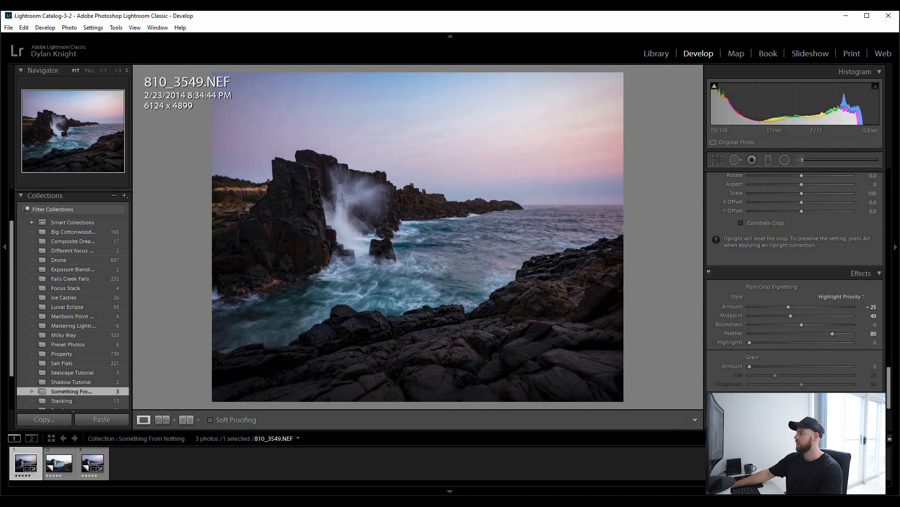
# Switch the vignette effect off and on twice to compare the photo with and without it.
pyautogui.click(708, 272)
pyautogui.click(708, 272)
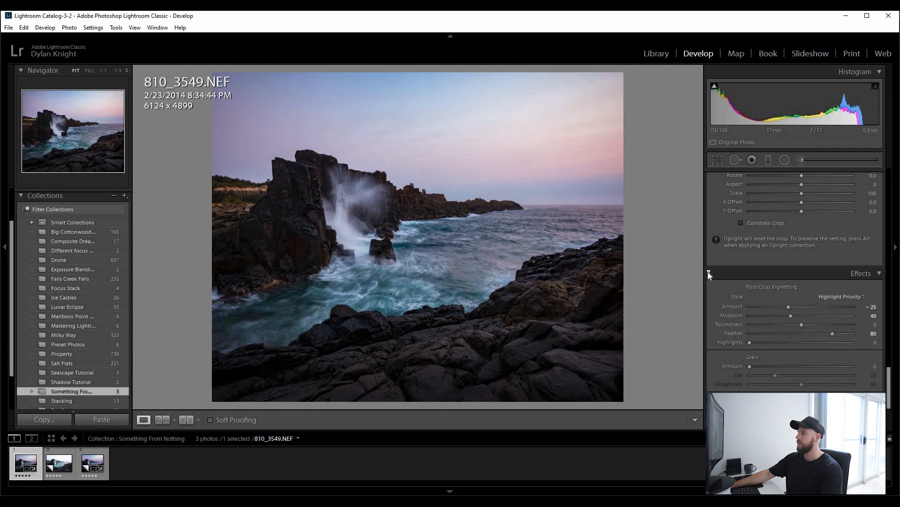
pyautogui.click(708, 272)
pyautogui.click(708, 272)
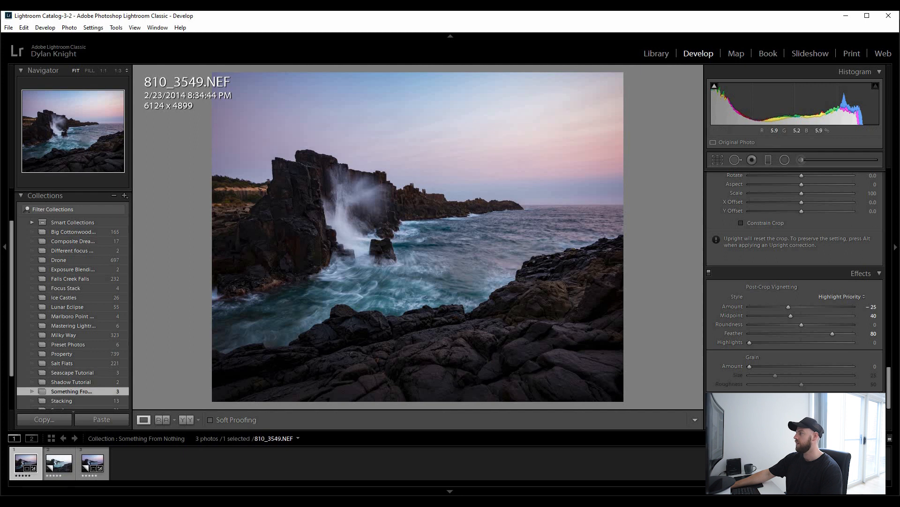
# Compare the edited photo side by side with its unedited second copy as the reference photo.
pyautogui.scroll(10, 787, 354)
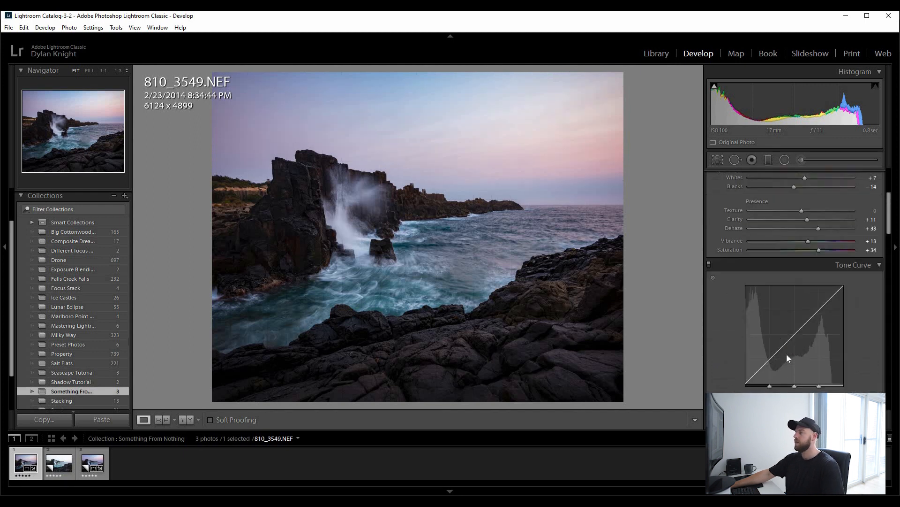
pyautogui.scroll(3, 787, 358)
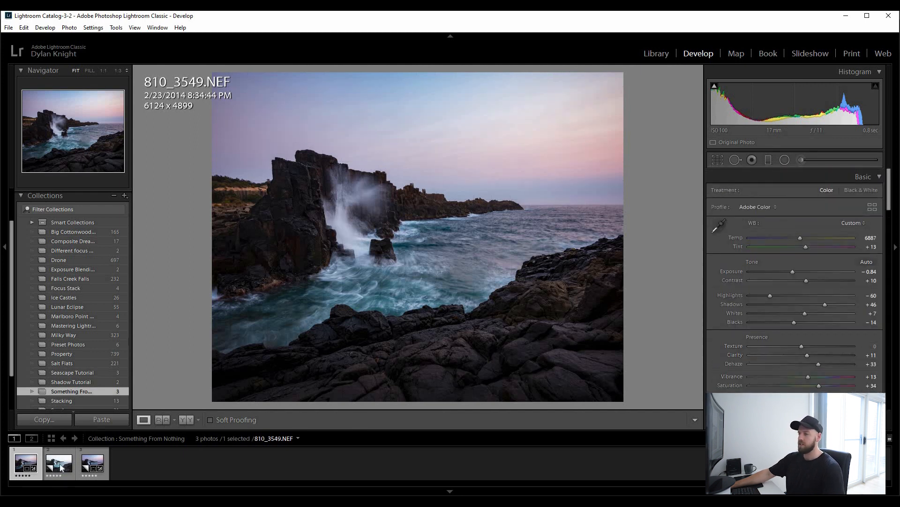
pyautogui.click(166, 420)
pyautogui.moveTo(60, 462); pyautogui.dragTo(180, 328)
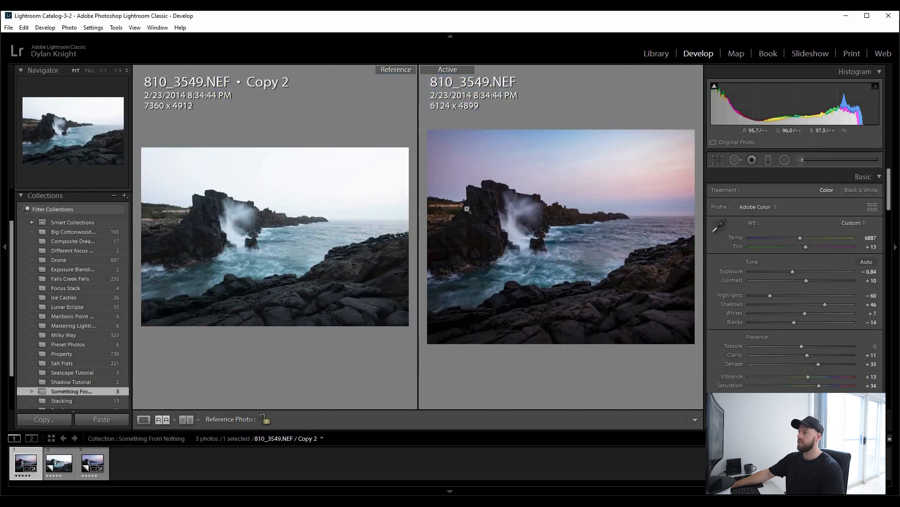